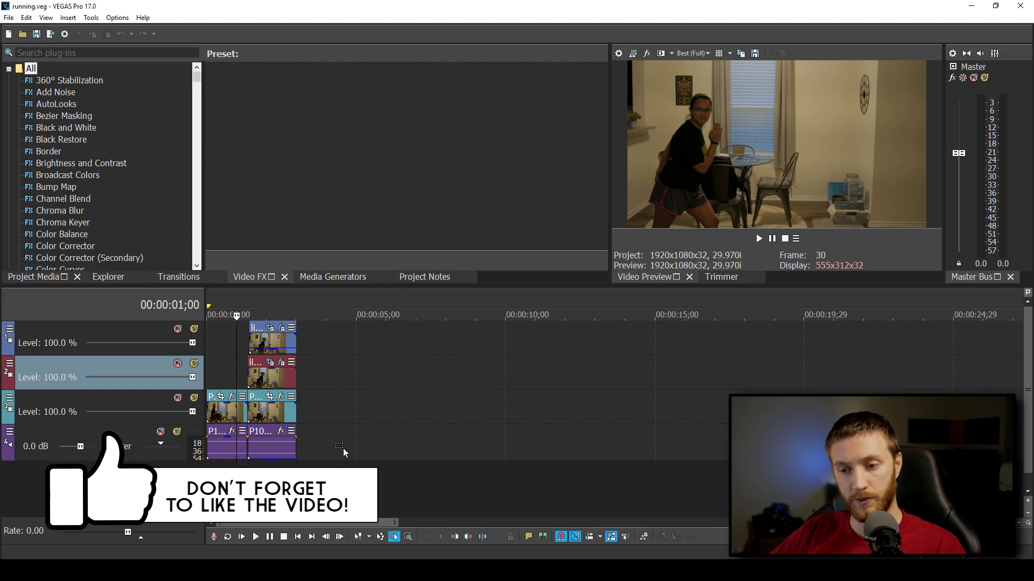
Step: Box-select every clip on all four tracks and choose Create Nested Timeline for them
{"action": "key", "text": "ctrl+d"}
{"action": "left_click_drag", "start_coordinate": [377, 450], "coordinate": [235, 353]}
{"action": "key", "text": "ctrl+d"}
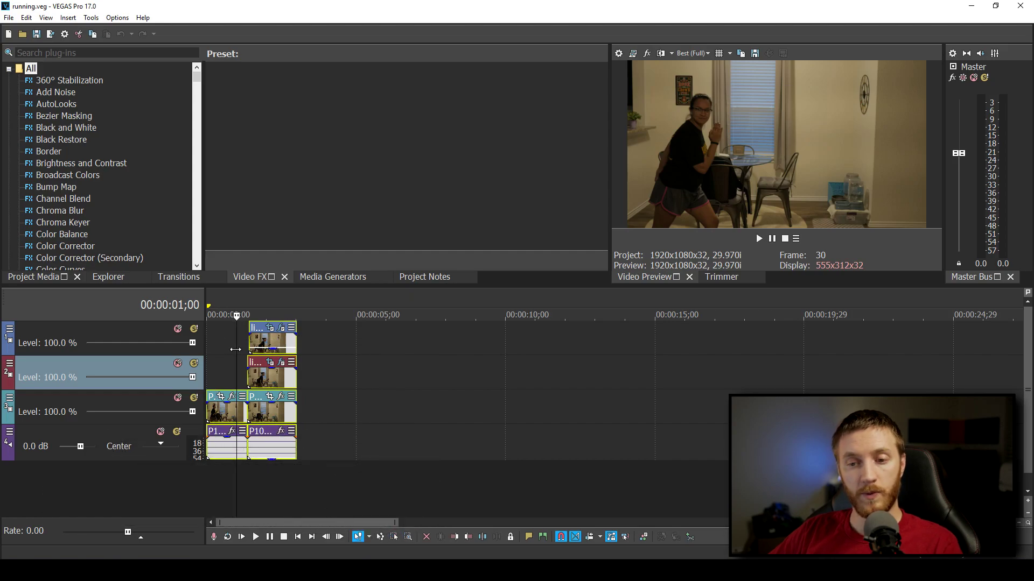
{"action": "right_click", "coordinate": [276, 340]}
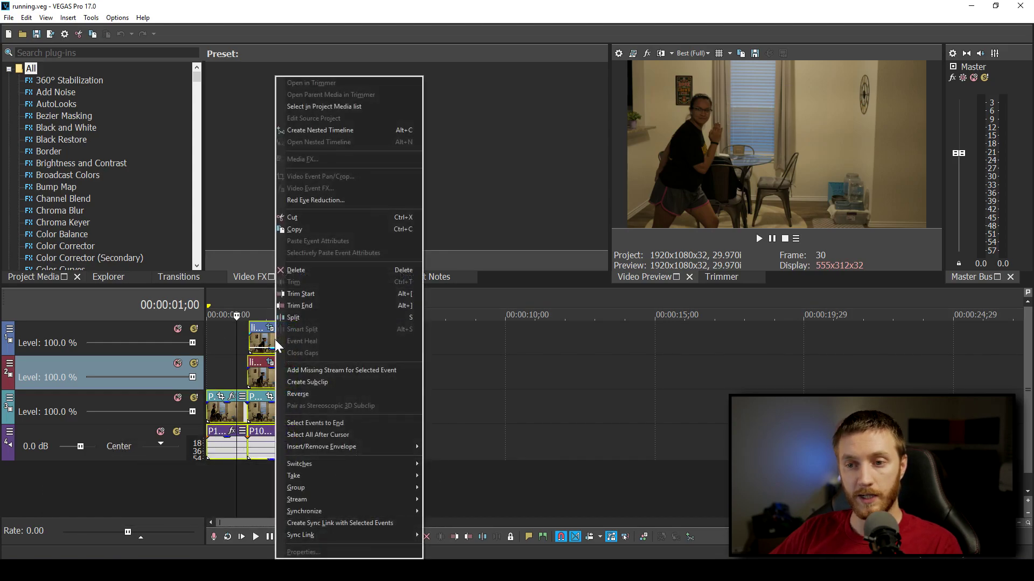
{"action": "left_click", "coordinate": [379, 131]}
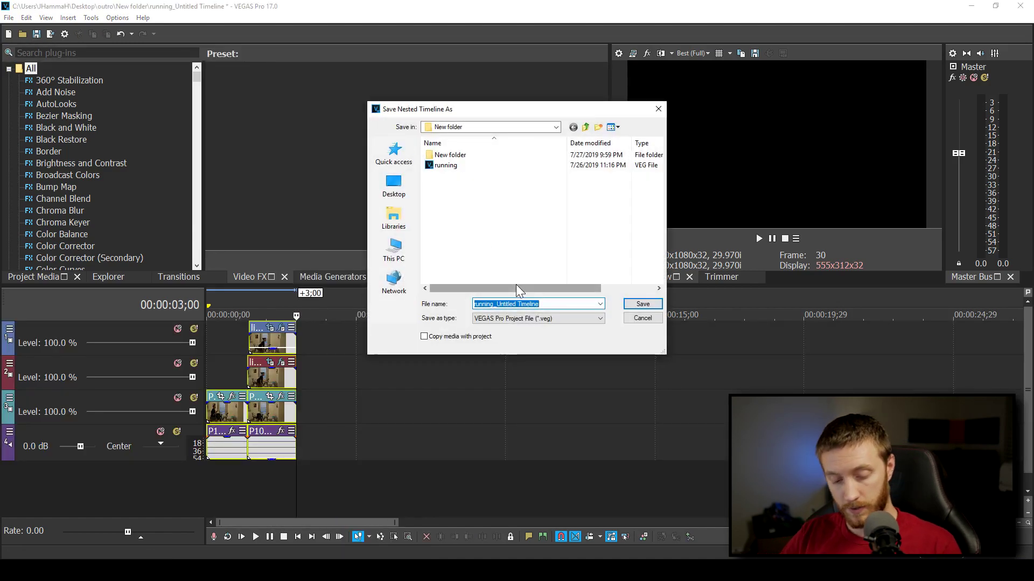
Step: Save the nested timeline as running_nest1.veg in New folder, then close it
{"action": "type", "text": "running_nest"}
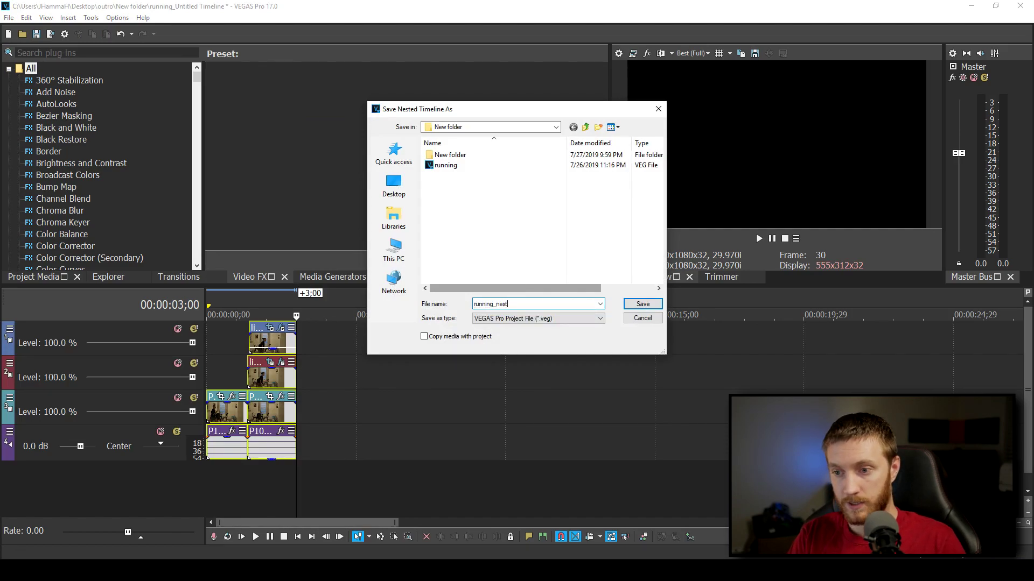
{"action": "type", "text": "1"}
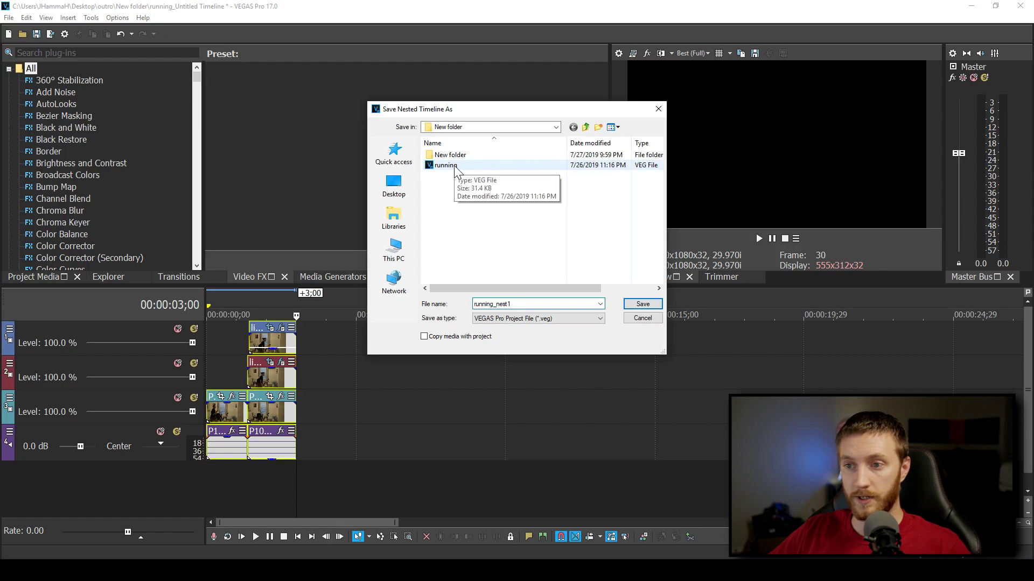
{"action": "left_click", "coordinate": [636, 303]}
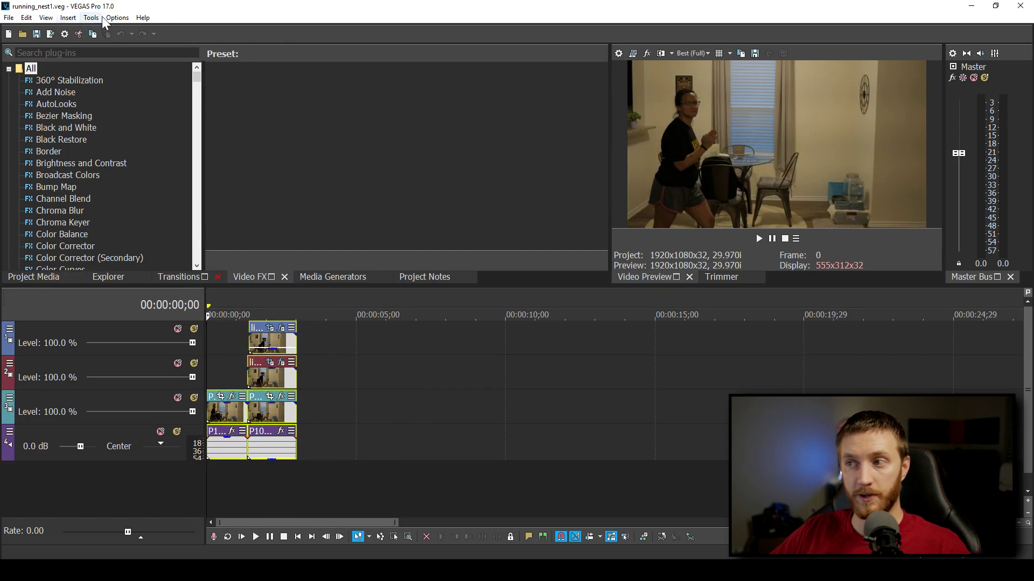
{"action": "left_click", "coordinate": [1021, 6]}
Step: Reopen running.veg, select the running_nest1 clip on track 1, and place the playhead near 1;21
{"action": "left_click", "coordinate": [731, 141]}
{"action": "double_click", "coordinate": [731, 141]}
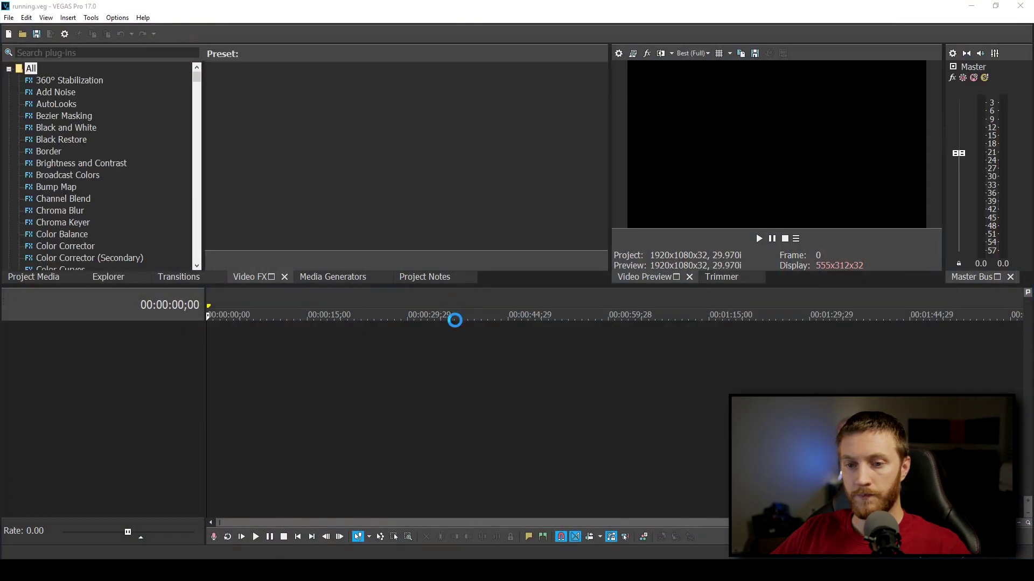
{"action": "scroll", "coordinate": [213, 358], "scroll_direction": "up", "scroll_amount": 3}
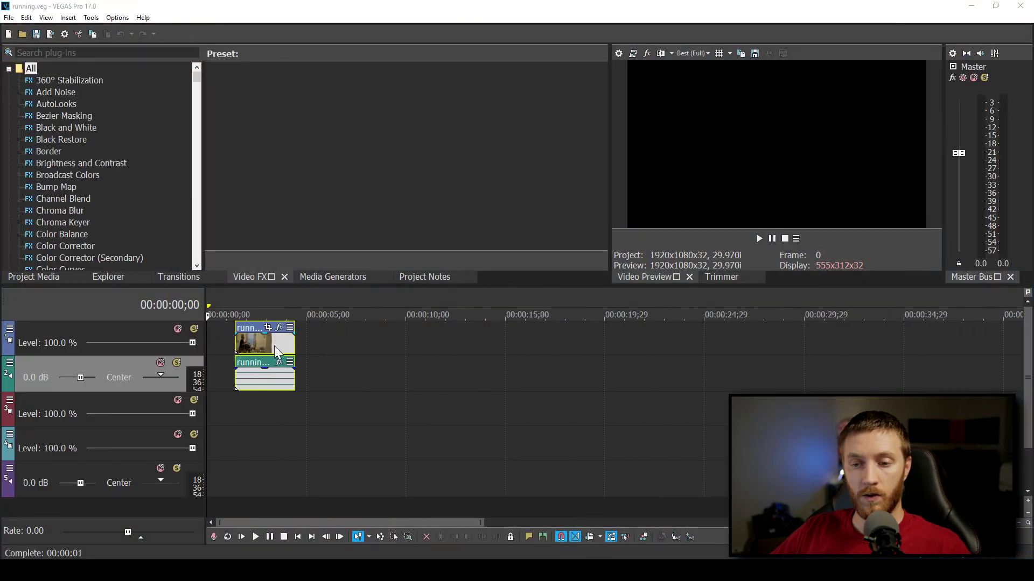
{"action": "left_click", "coordinate": [257, 343]}
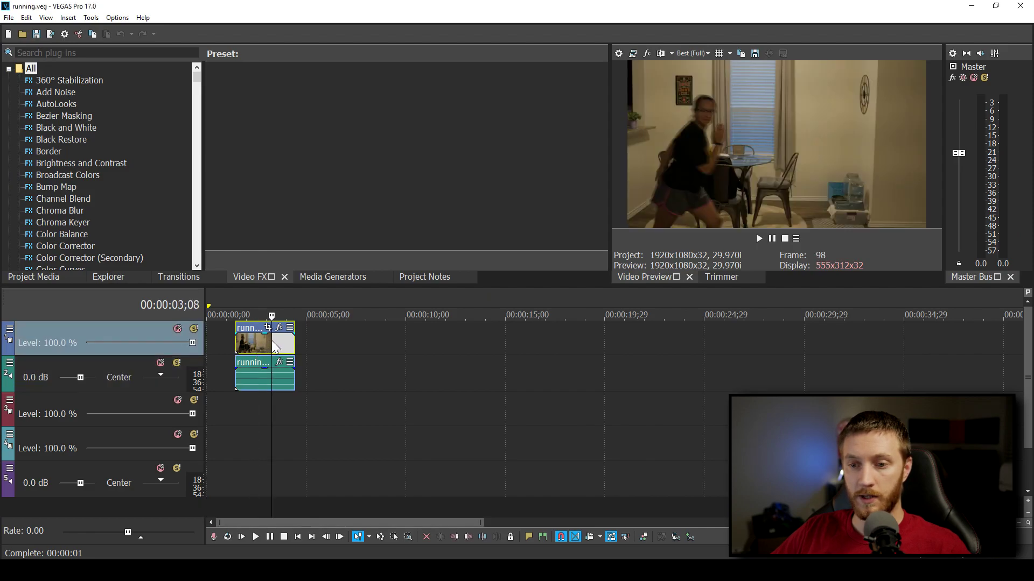
{"action": "left_click", "coordinate": [241, 348]}
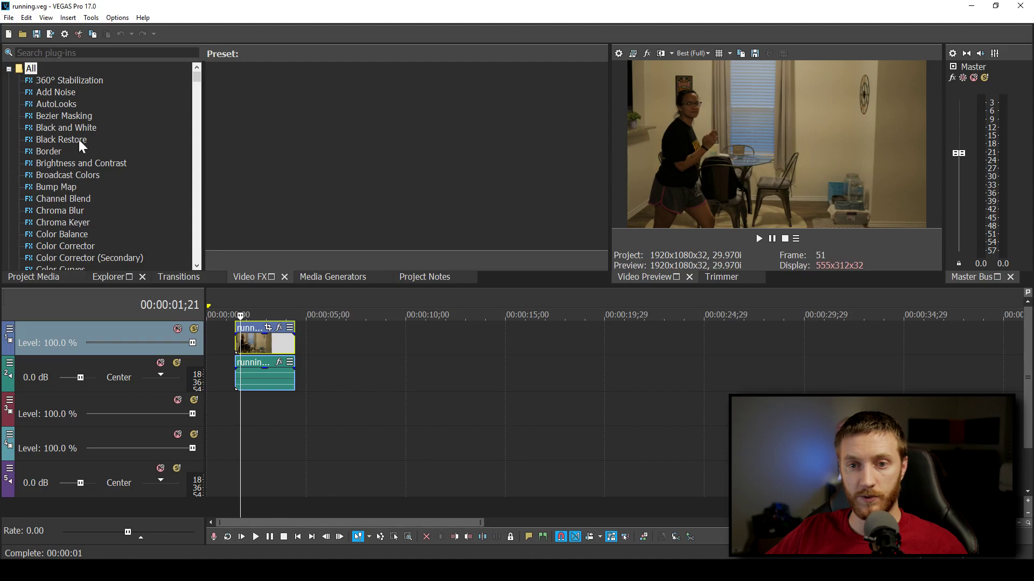
Step: Give the running_nest1 event the AutoLooks Incarnation look, then open and play the nested timeline
{"action": "left_click", "coordinate": [63, 103]}
{"action": "scroll", "coordinate": [458, 172], "scroll_direction": "down", "scroll_amount": 2}
{"action": "scroll", "coordinate": [474, 194], "scroll_direction": "up", "scroll_amount": 2}
{"action": "left_click_drag", "start_coordinate": [486, 216], "coordinate": [259, 345]}
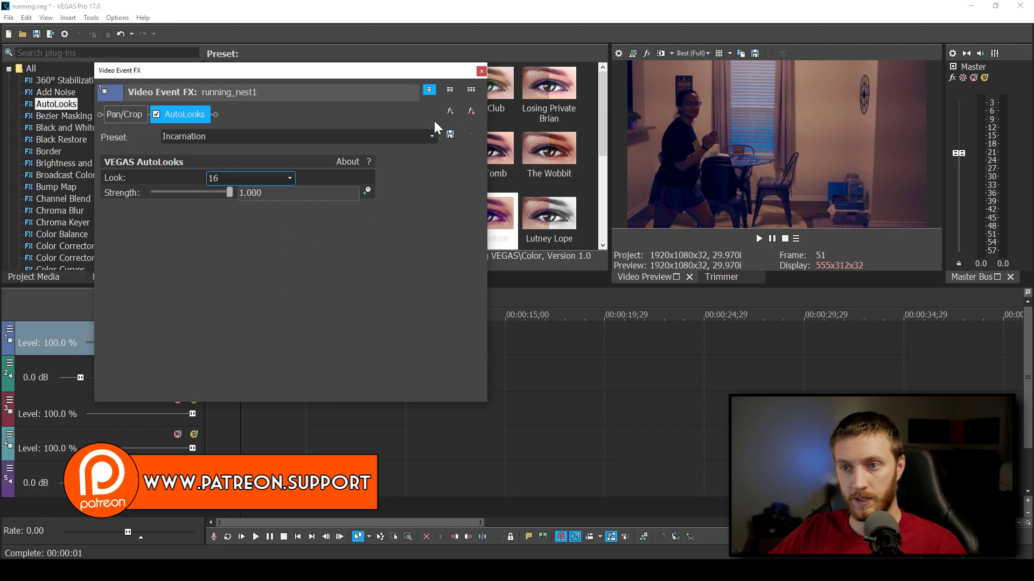
{"action": "left_click", "coordinate": [481, 71]}
{"action": "key", "text": "ctrl+s"}
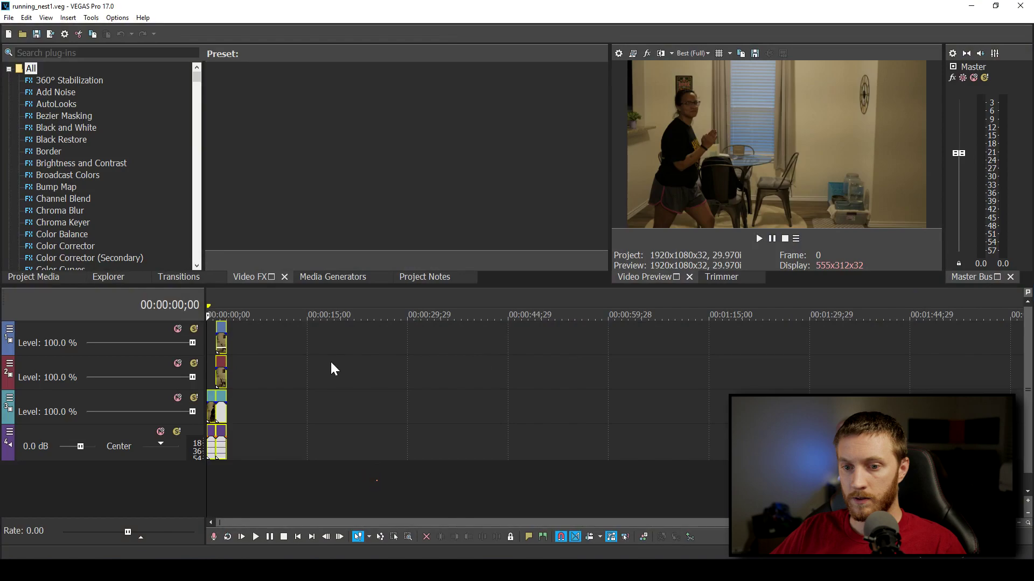
{"action": "key", "text": "space"}
Step: Apply the AutoLooks 90s Music Video look to track 3's clip with the playhead at 0;20
{"action": "left_click", "coordinate": [240, 385]}
{"action": "scroll", "coordinate": [240, 385], "scroll_direction": "up", "scroll_amount": 5}
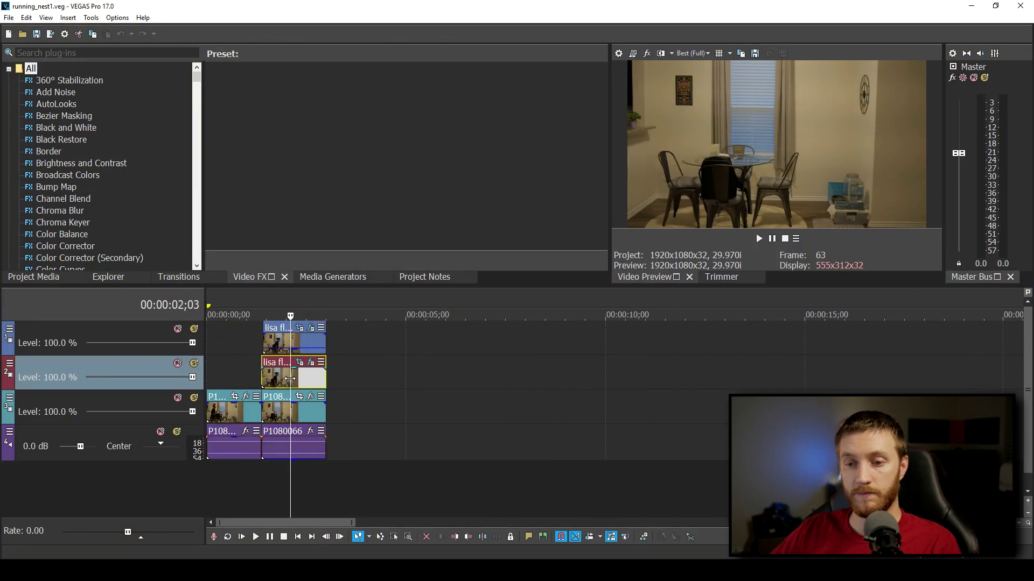
{"action": "left_click", "coordinate": [233, 374]}
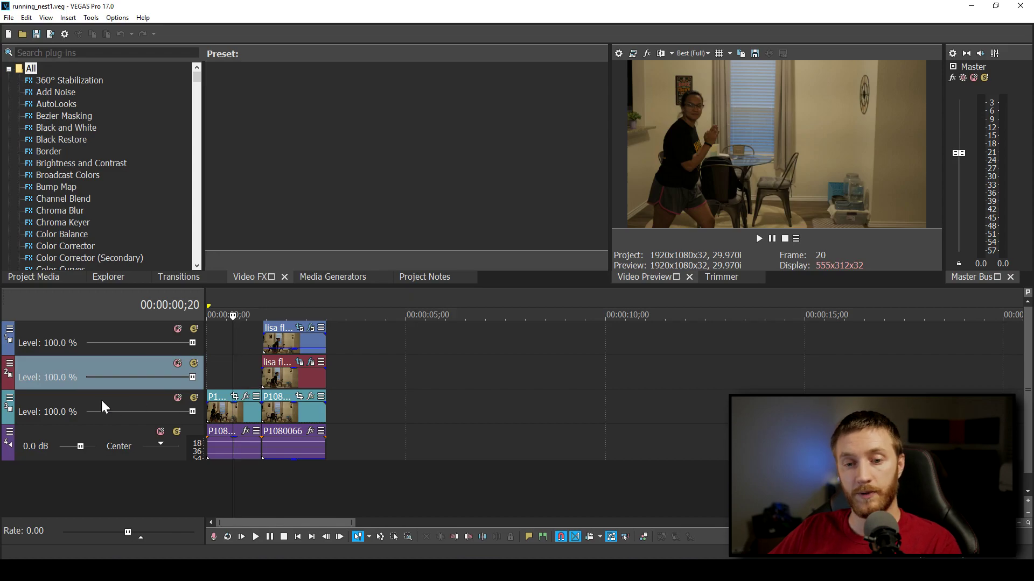
{"action": "left_click", "coordinate": [61, 107]}
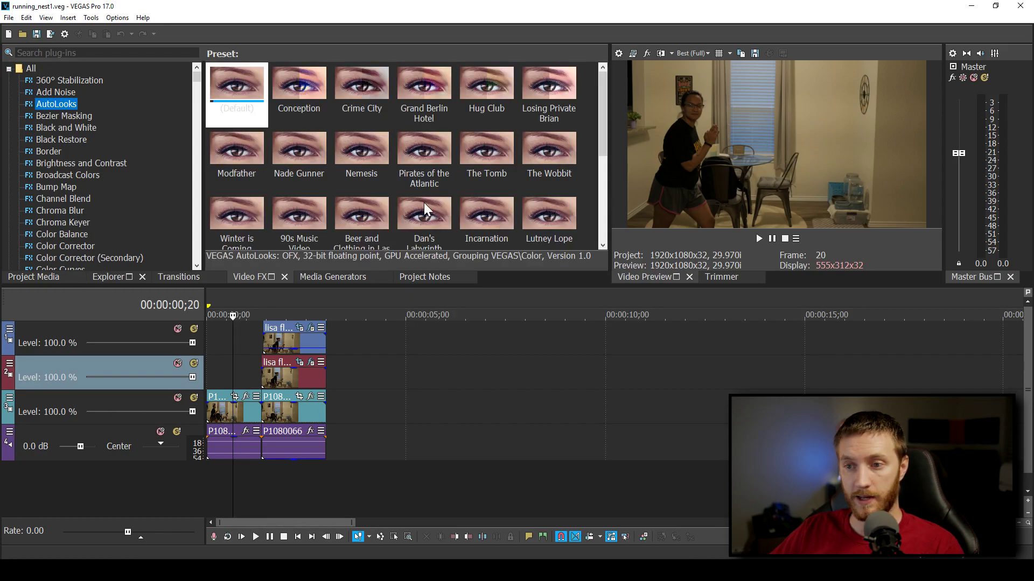
{"action": "scroll", "coordinate": [425, 203], "scroll_direction": "down", "scroll_amount": 1}
{"action": "scroll", "coordinate": [424, 188], "scroll_direction": "up", "scroll_amount": 1}
{"action": "left_click", "coordinate": [323, 181]}
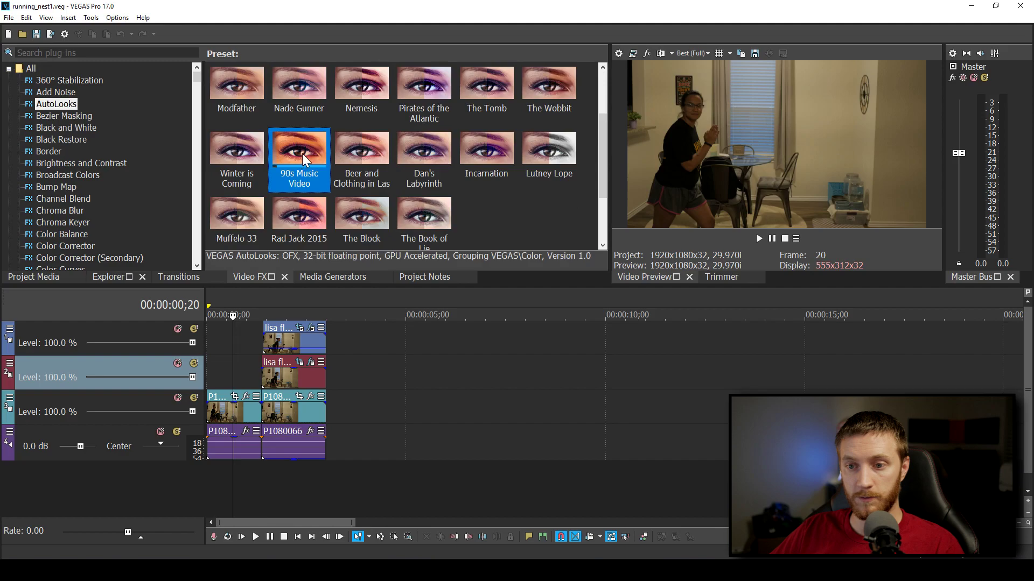
{"action": "left_click_drag", "start_coordinate": [300, 154], "coordinate": [226, 417]}
Step: Save running_nest1 with the new grade and return to the parent project
{"action": "left_click", "coordinate": [482, 72]}
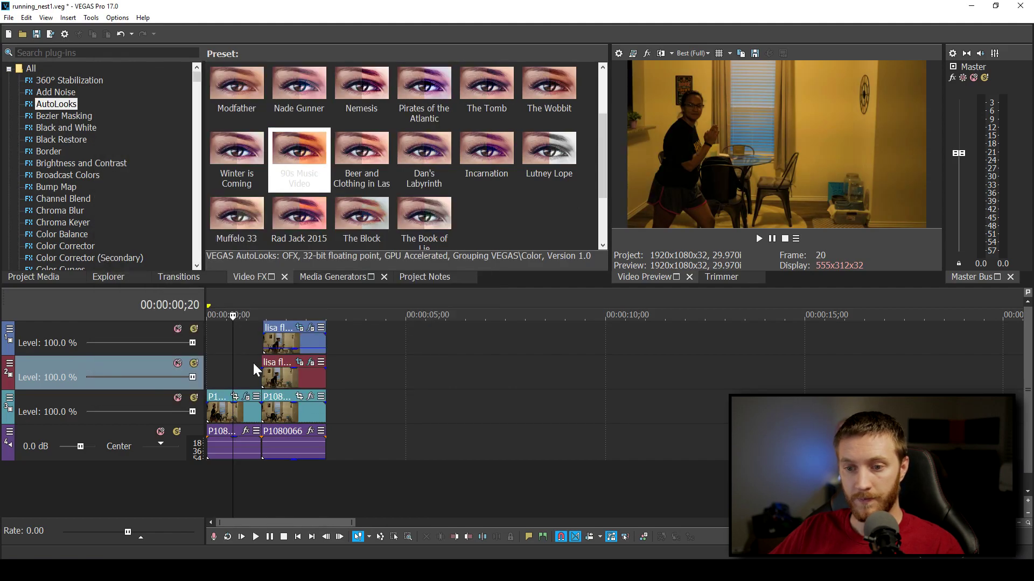
{"action": "key", "text": "ctrl+s"}
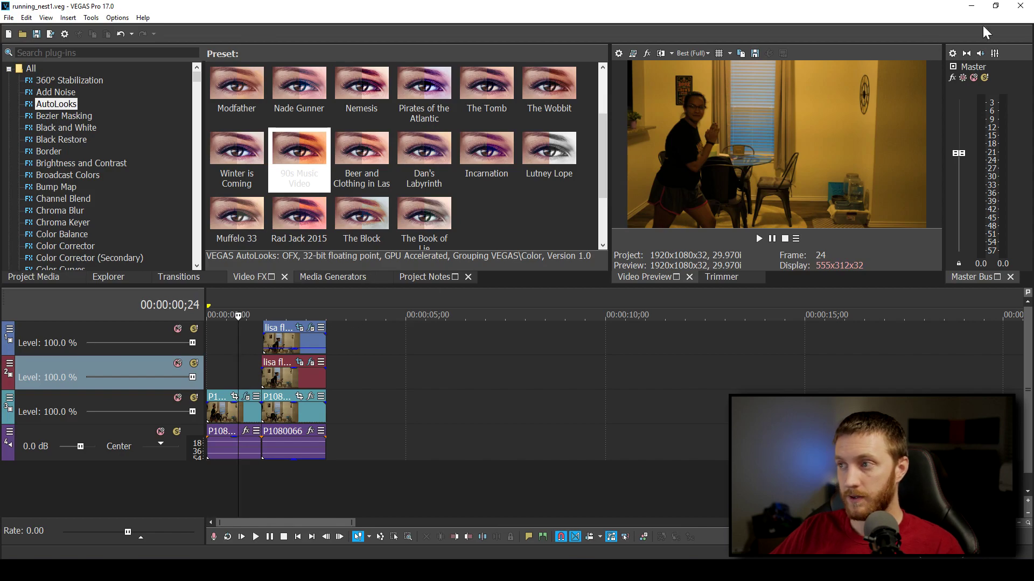
{"action": "left_click", "coordinate": [1020, 8]}
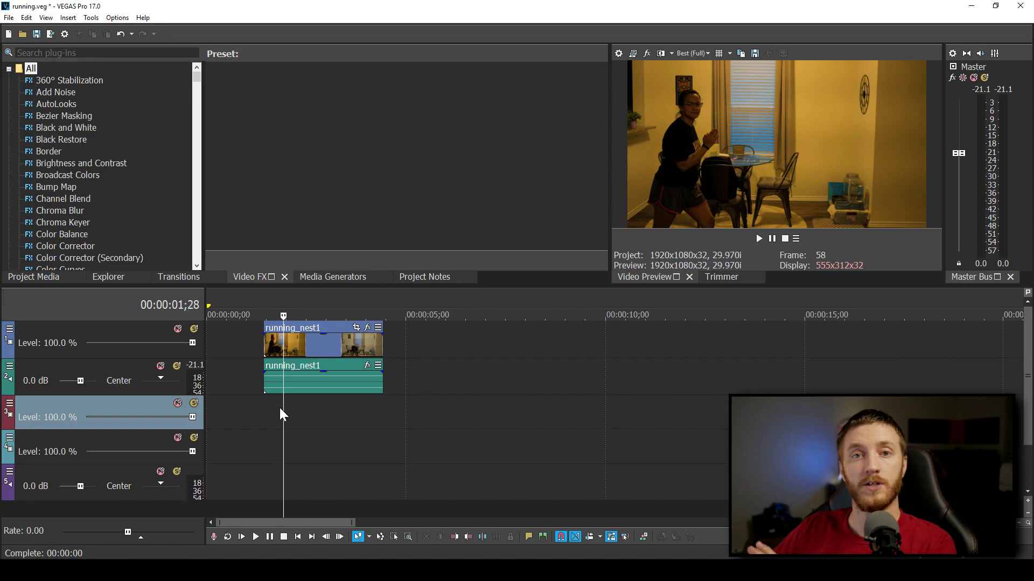
Step: Drag running_nest1.veg from File Explorer onto tracks 1–2 of running.veg at about 8 seconds
{"action": "left_click", "coordinate": [281, 344]}
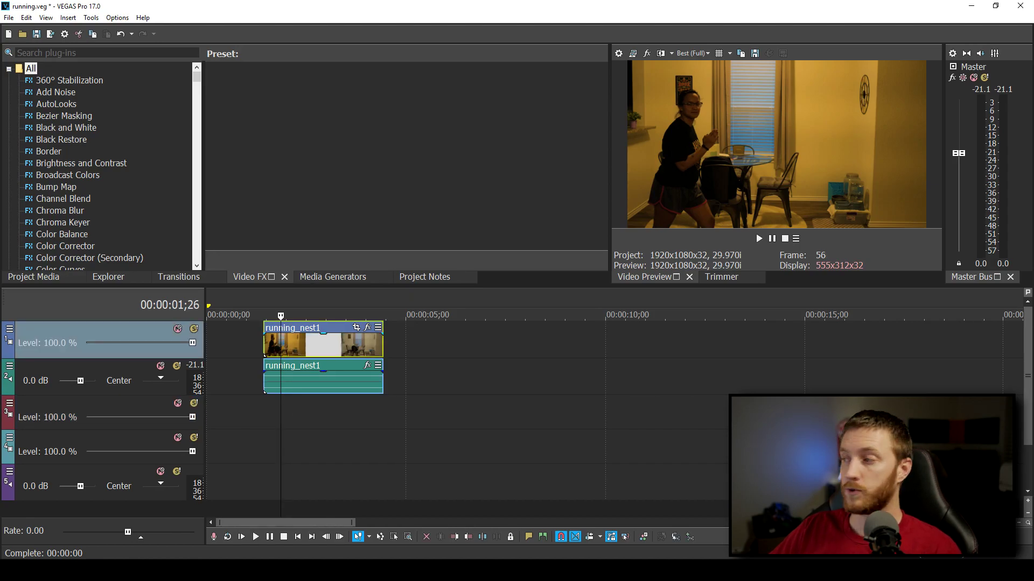
{"action": "key", "text": "alt+Tab"}
{"action": "left_click", "coordinate": [789, 240]}
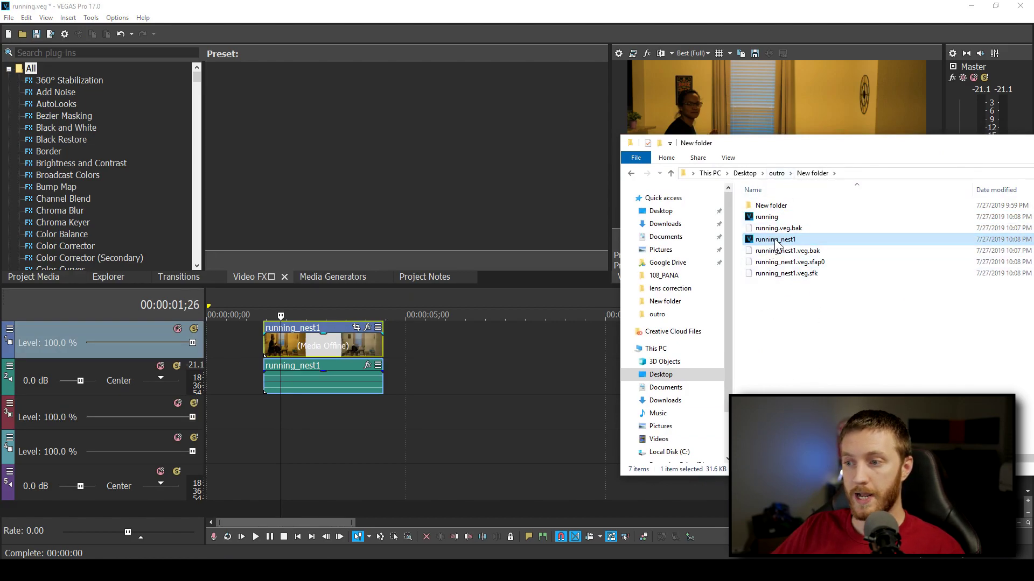
{"action": "left_click_drag", "start_coordinate": [775, 244], "coordinate": [524, 339]}
{"action": "left_click", "coordinate": [557, 346]}
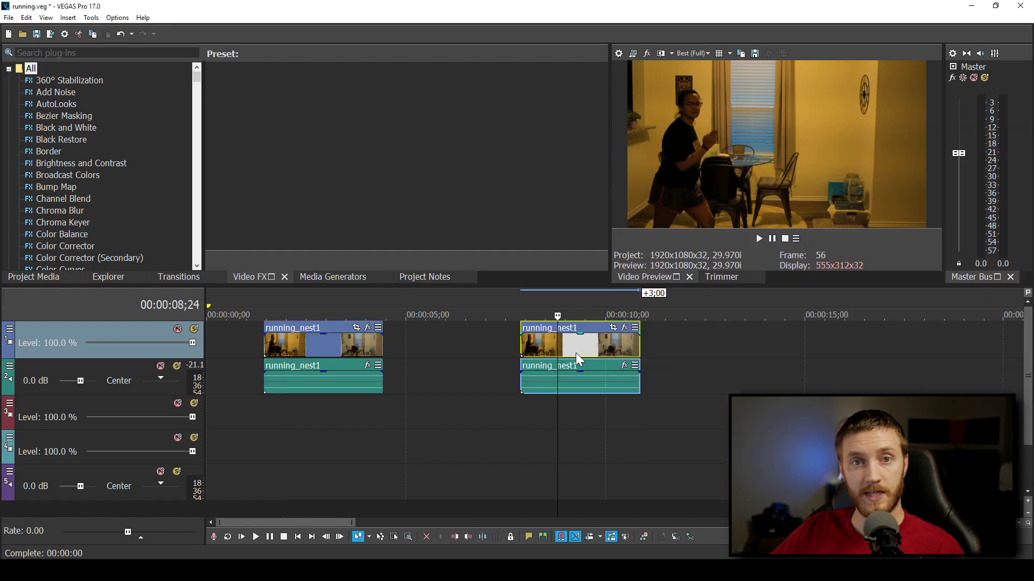